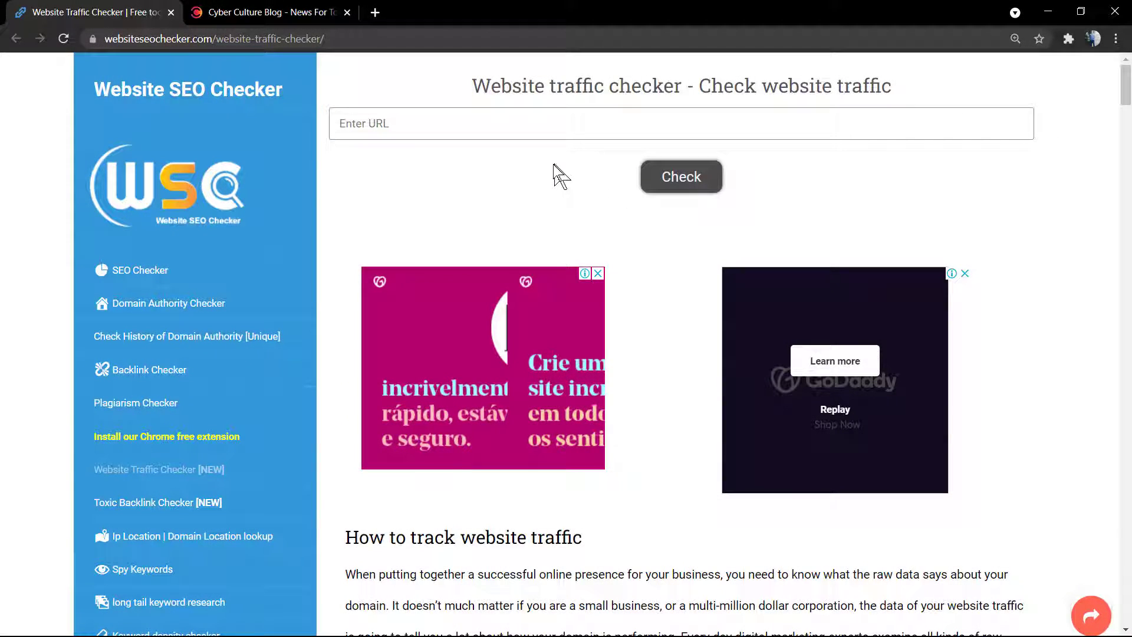
Go to the Website SEO Checker homepage and highlight the Website Traffic Checker [NEW] link.
left_click(168, 217)
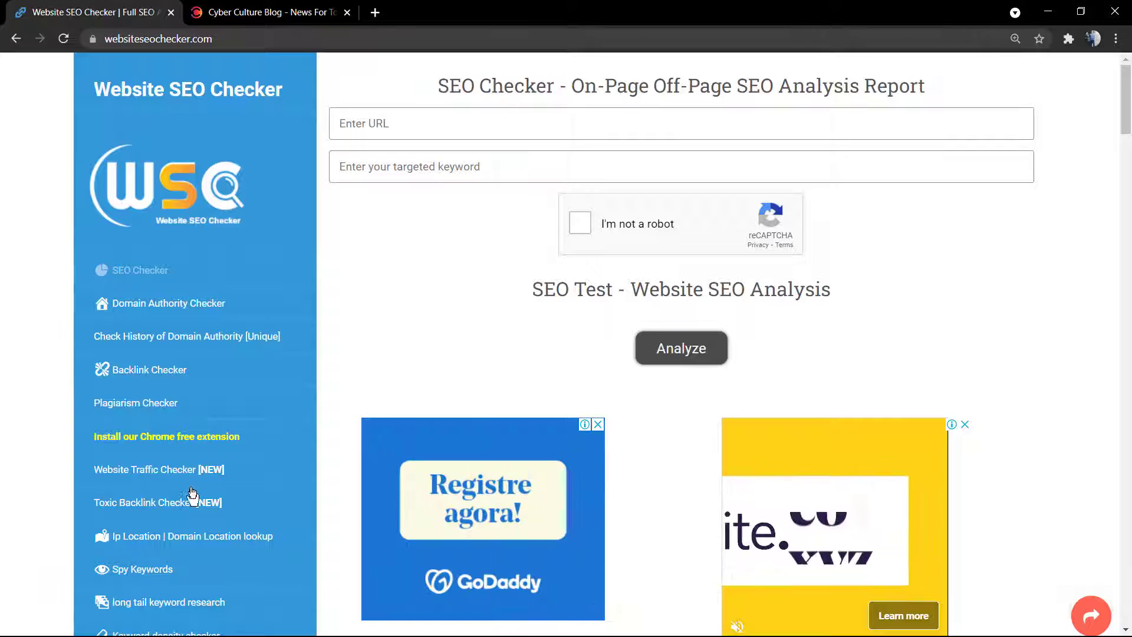
left_click_drag(278, 470, 129, 470)
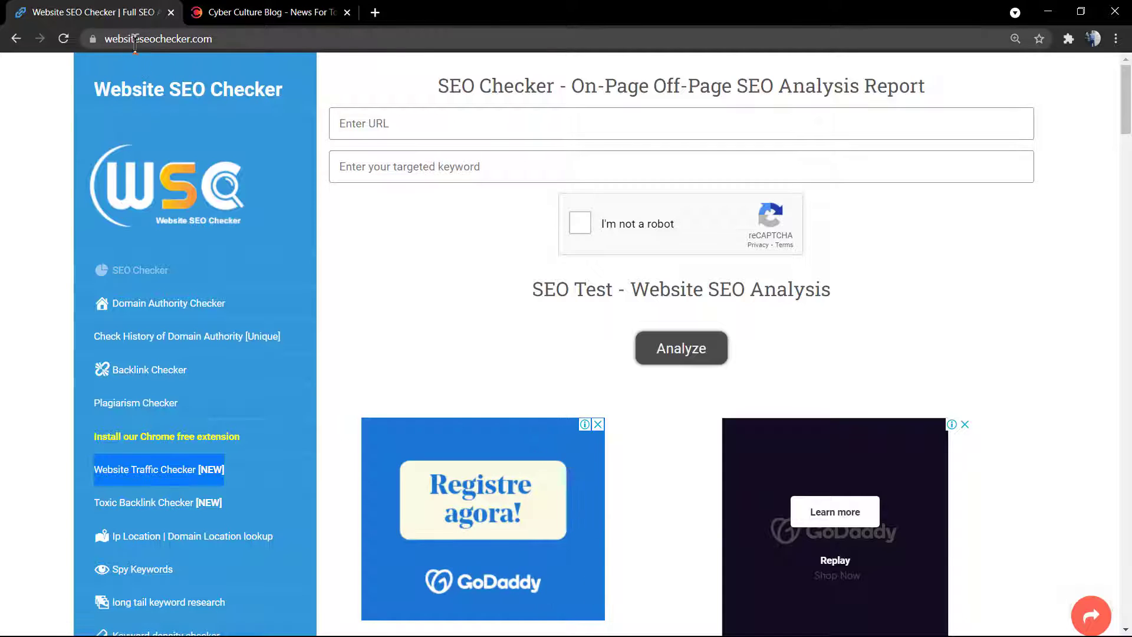
left_click(174, 475)
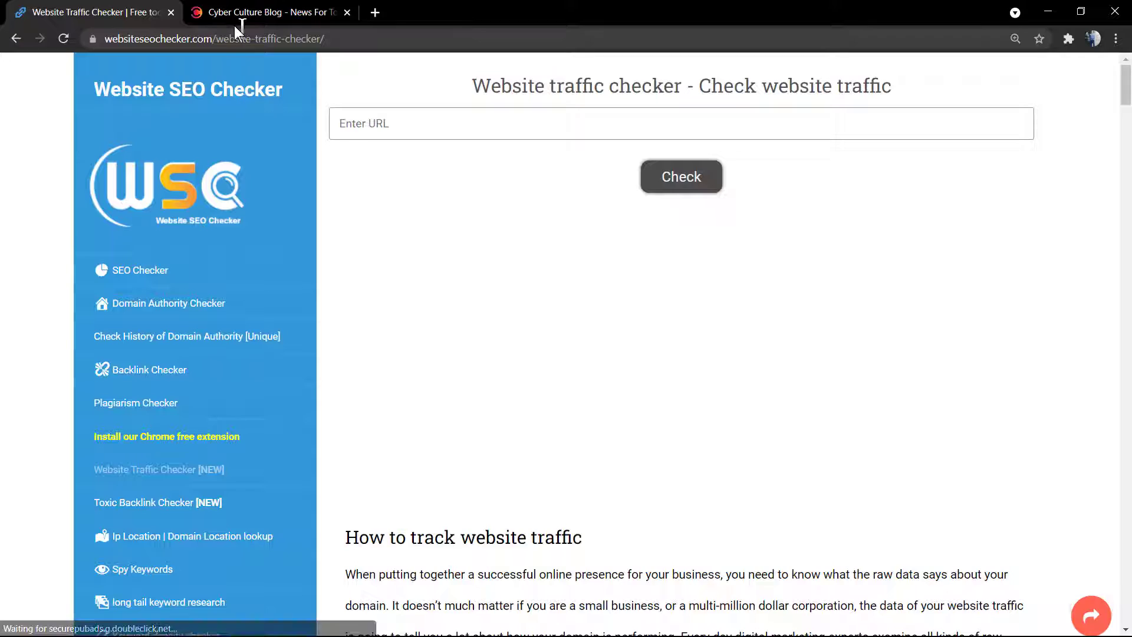
left_click(223, 16)
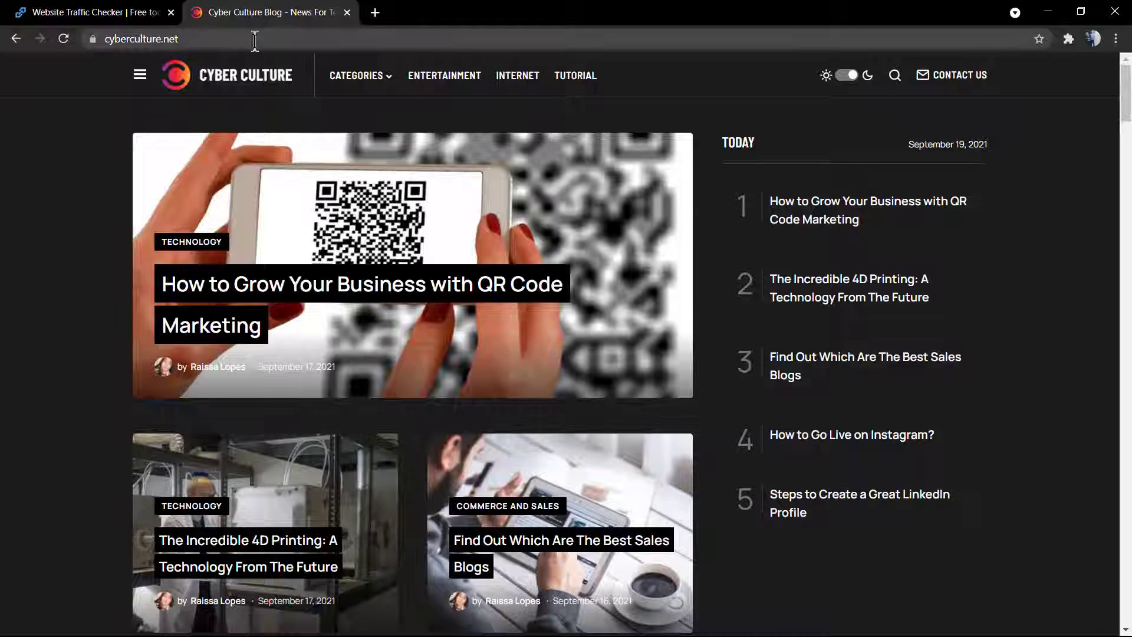
left_click(116, 16)
type("https://cyberculture.net/")
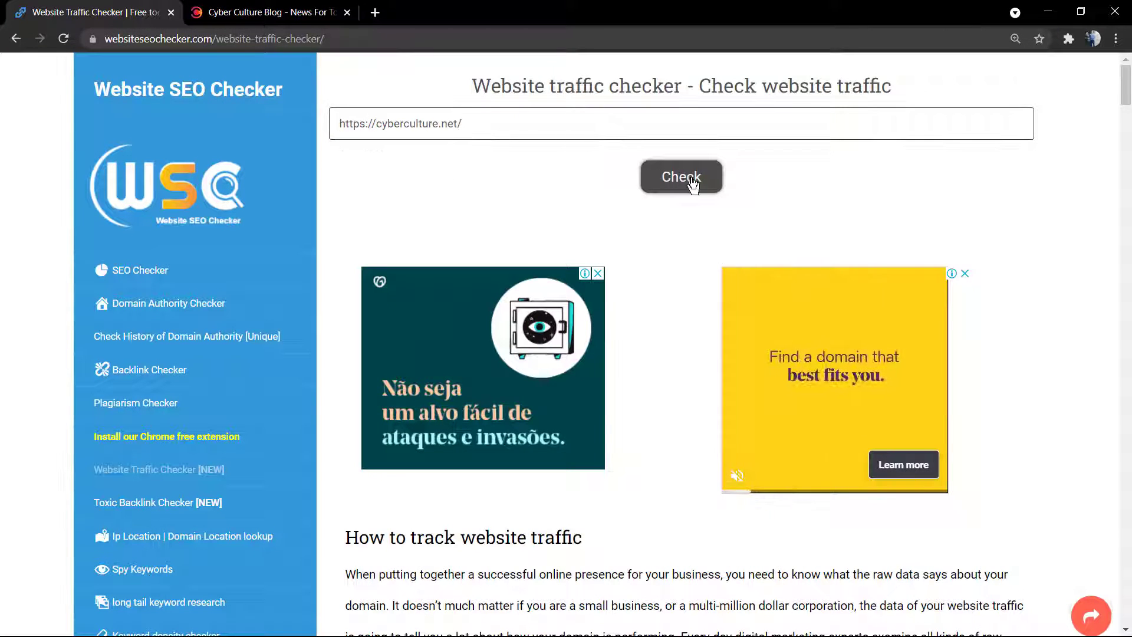
left_click(692, 182)
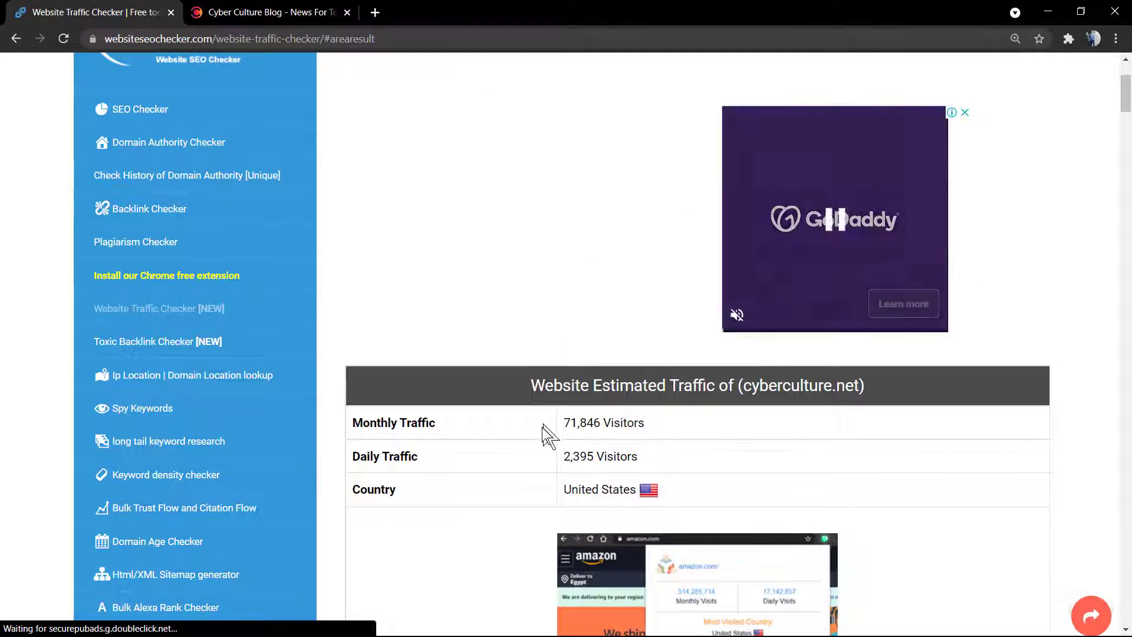
mouse_move(546, 432)
left_mouse_down()
mouse_move(686, 460)
mouse_move(662, 437)
left_mouse_up()
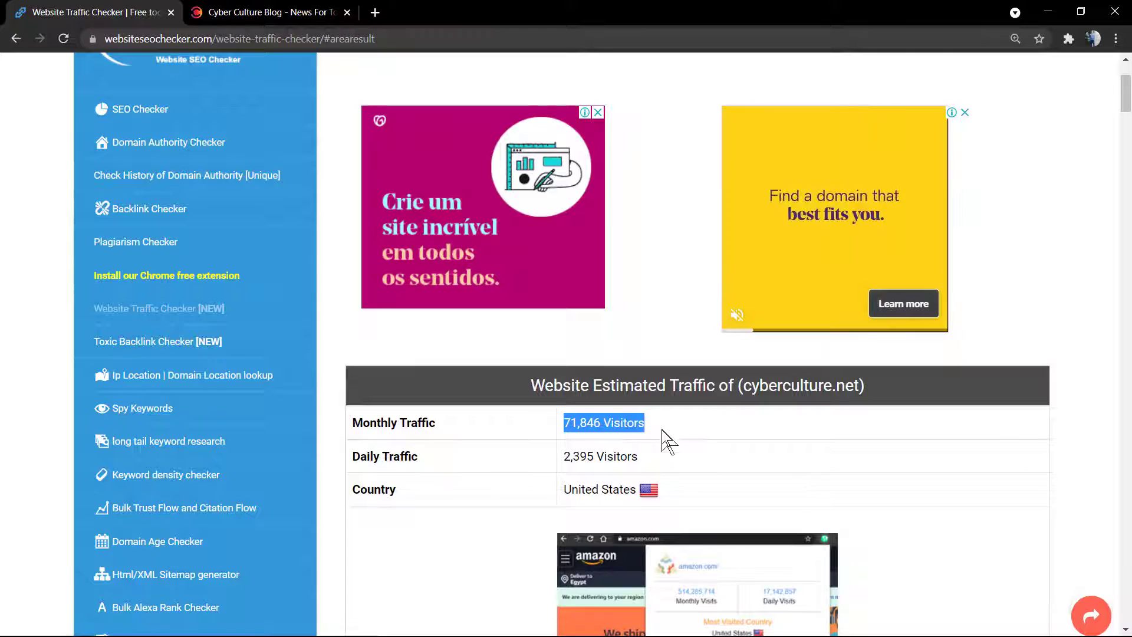
left_click(659, 434)
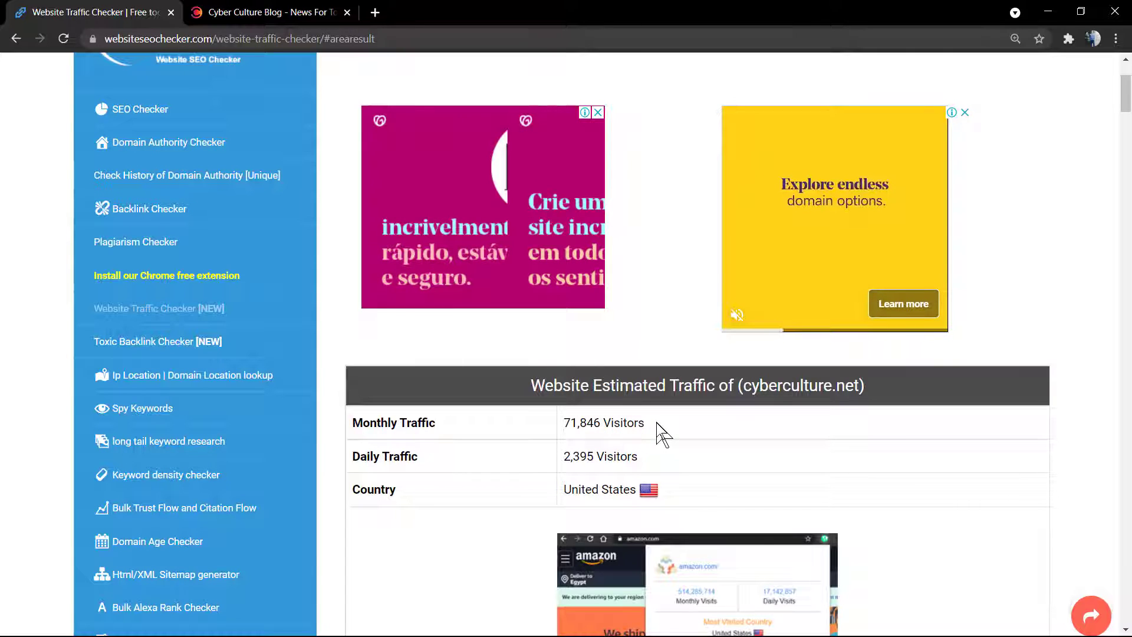
scroll(659, 433, "down", 1)
scroll(664, 374, "down", 2)
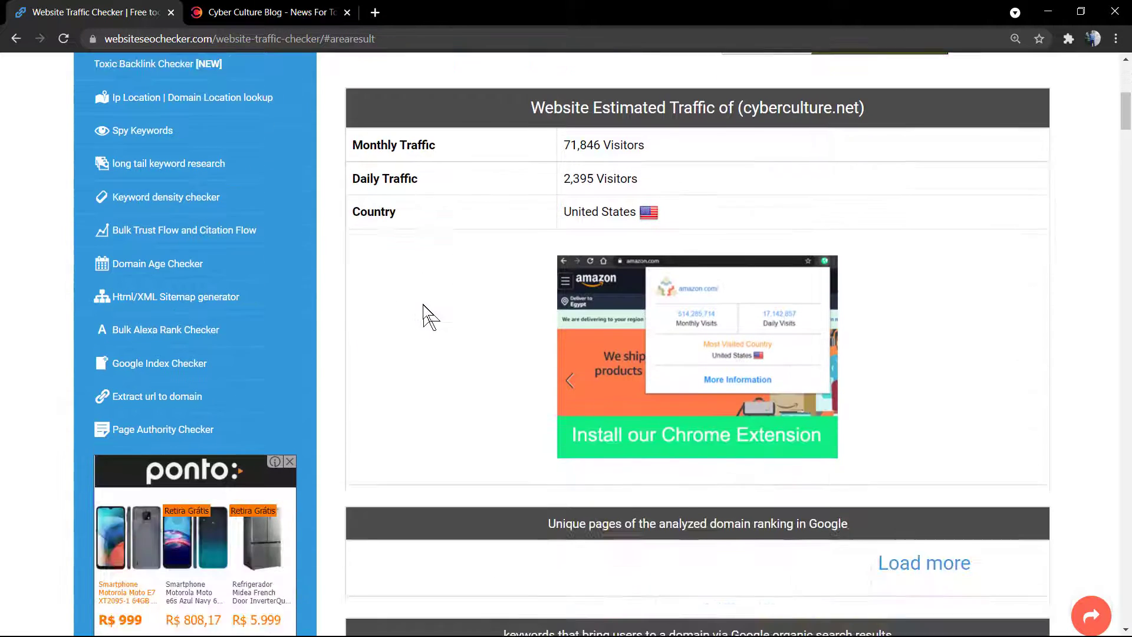
scroll(424, 315, "up", 2)
scroll(424, 315, "up", 3)
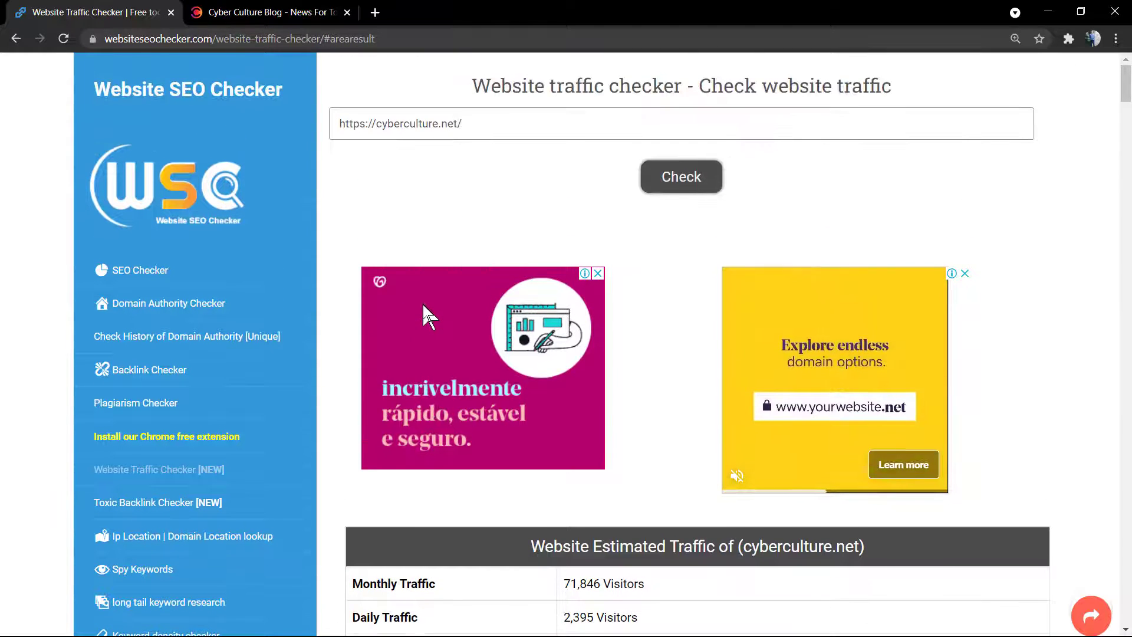
left_click(296, 18)
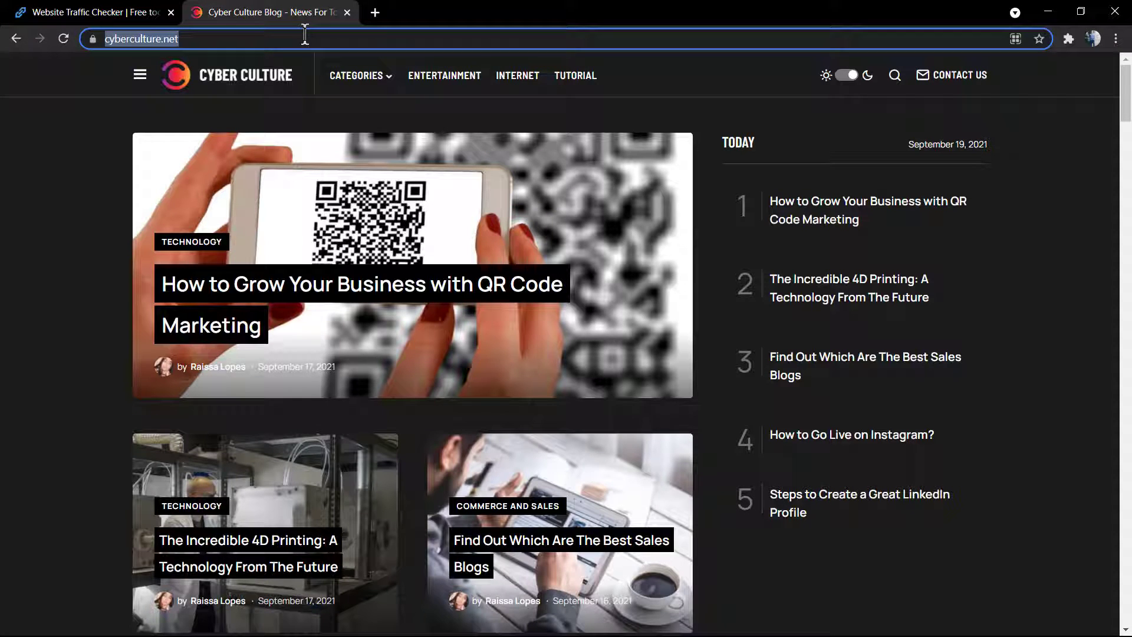
type("a")
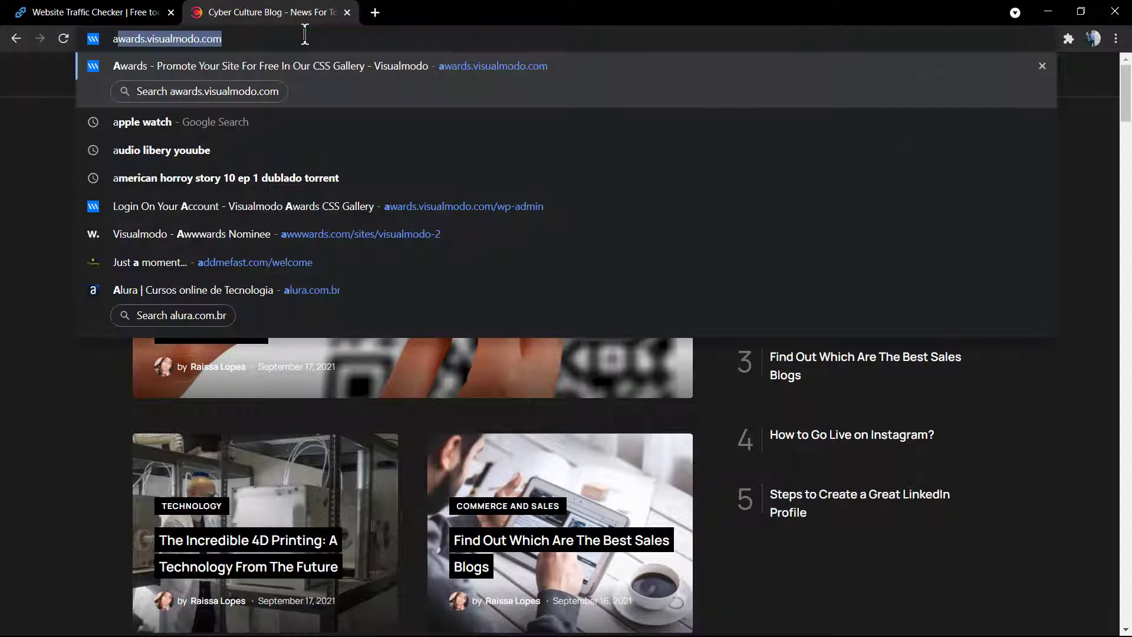
type("wwward")
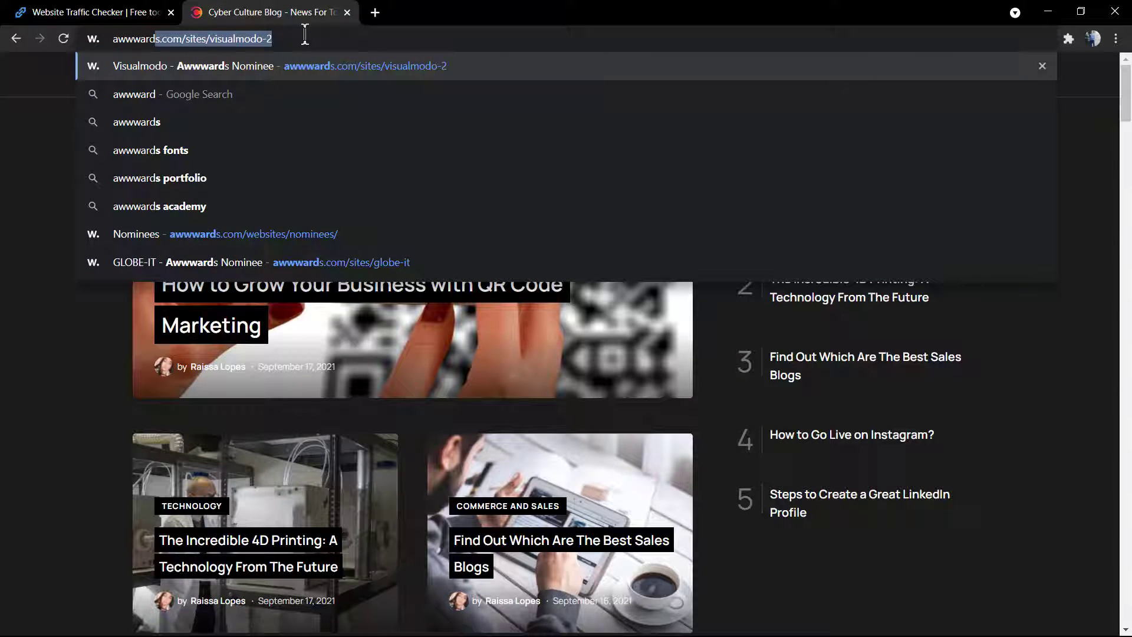
key("Return")
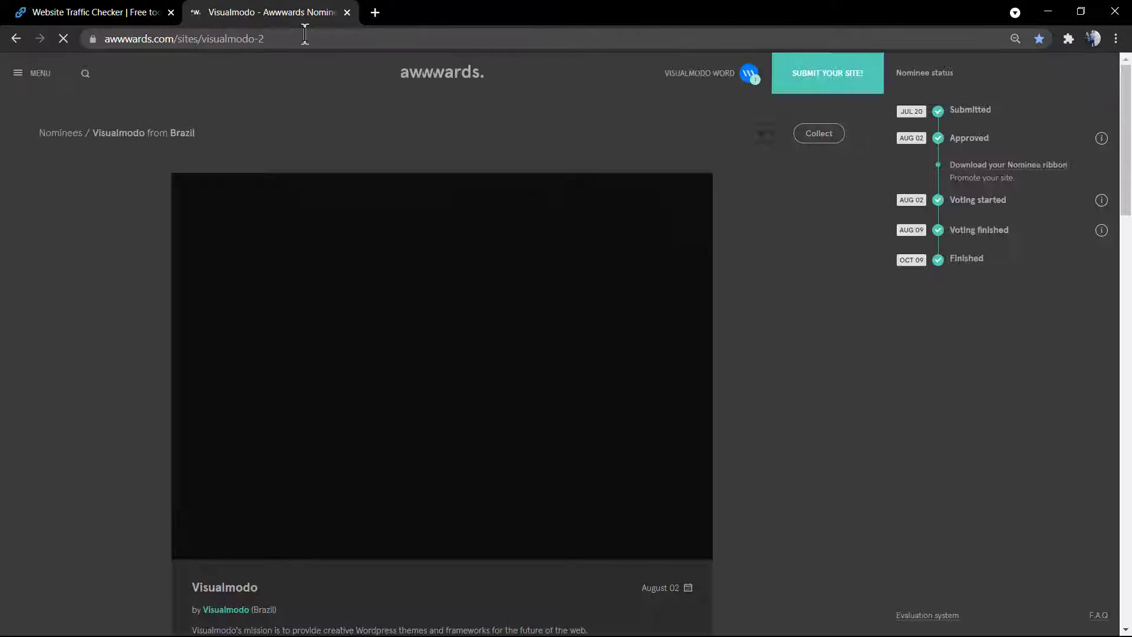
left_click(304, 32)
left_click_drag(324, 39, 221, 41)
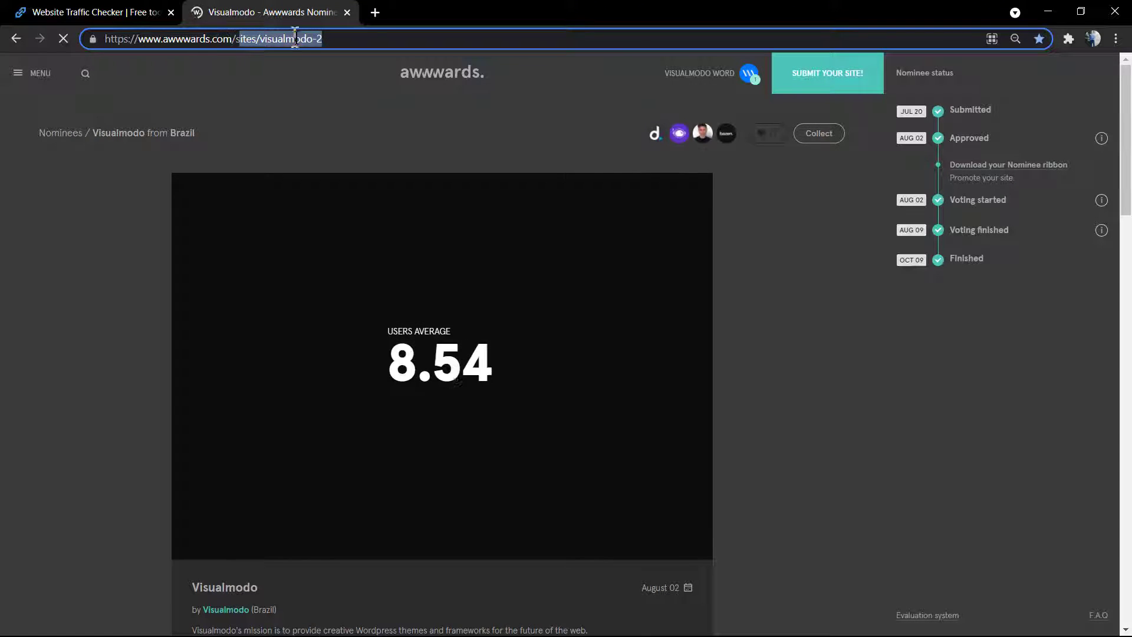
key("BackSpace")
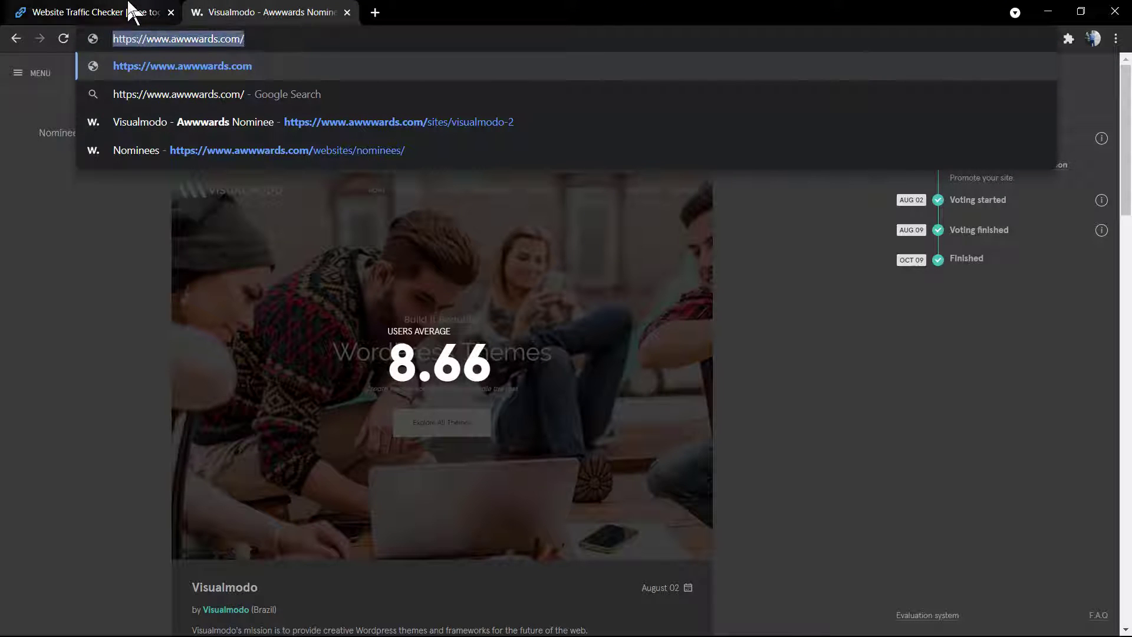
left_click(131, 12)
triple_click(502, 118)
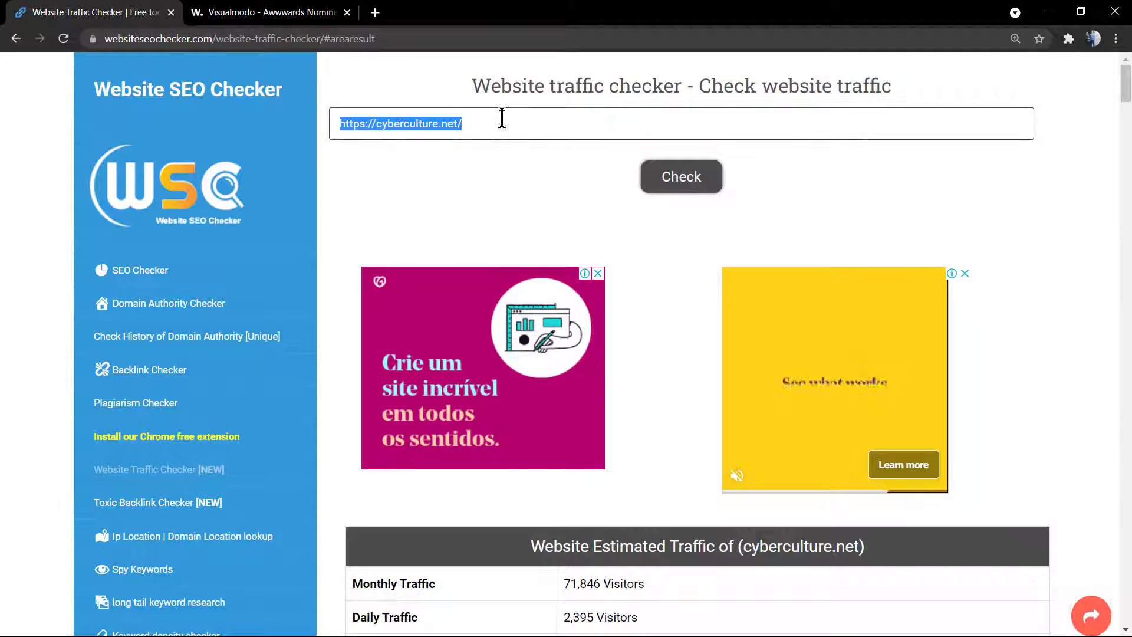
type("https://www.awwwards.com/")
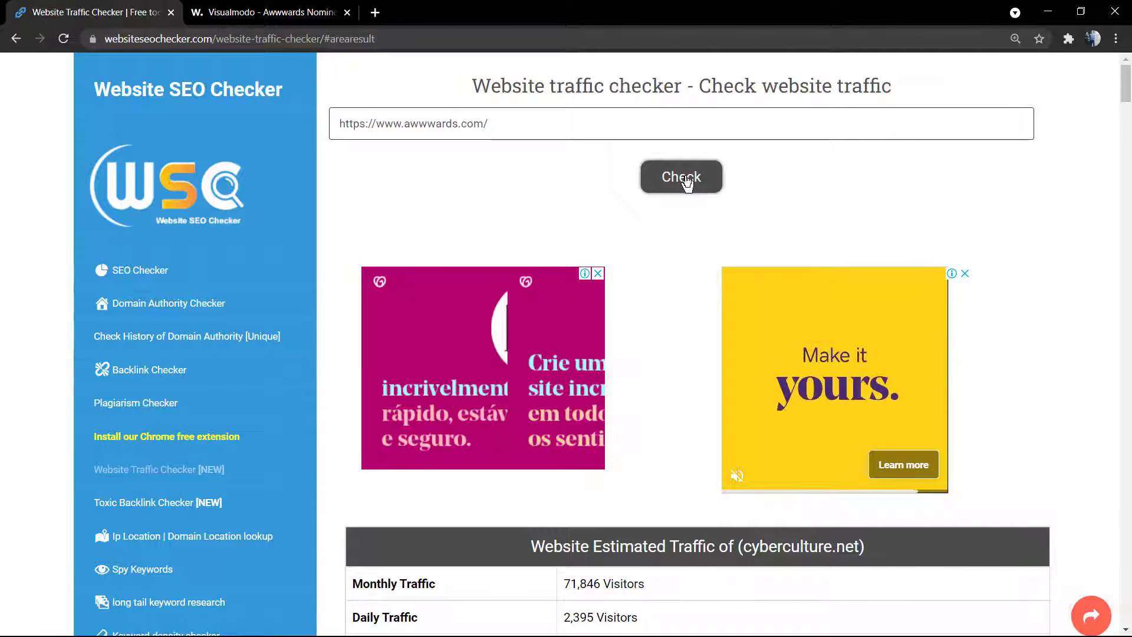
left_click(683, 180)
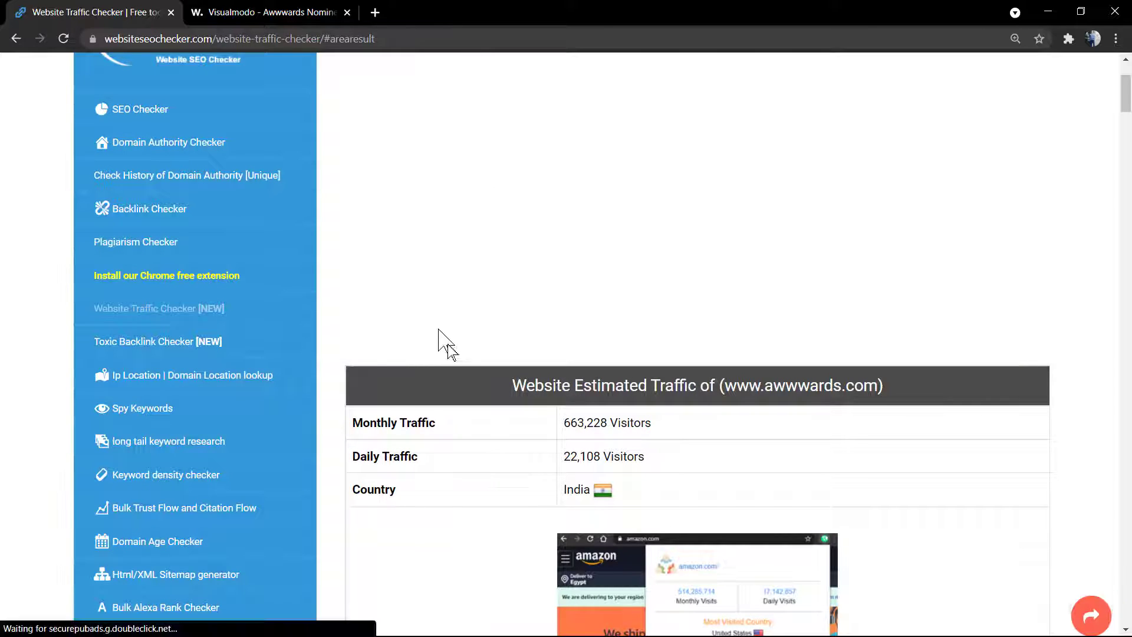
Review awwwards.com's 663,228 monthly and 22,108 daily visitors, with India as top country.
left_click_drag(641, 508, 575, 430)
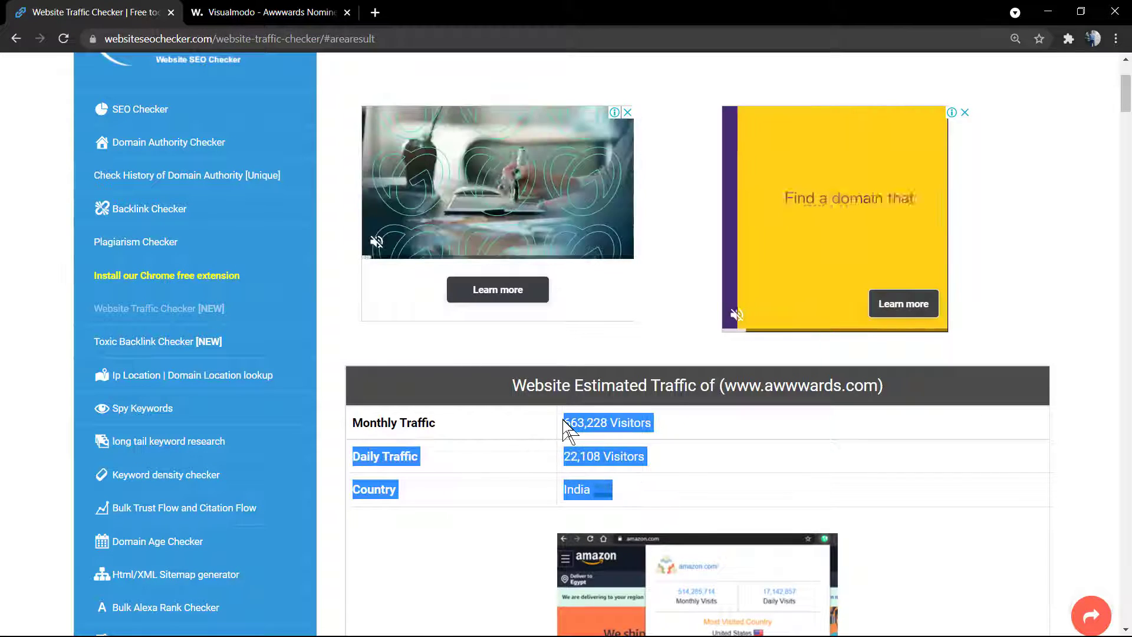
left_click(645, 487)
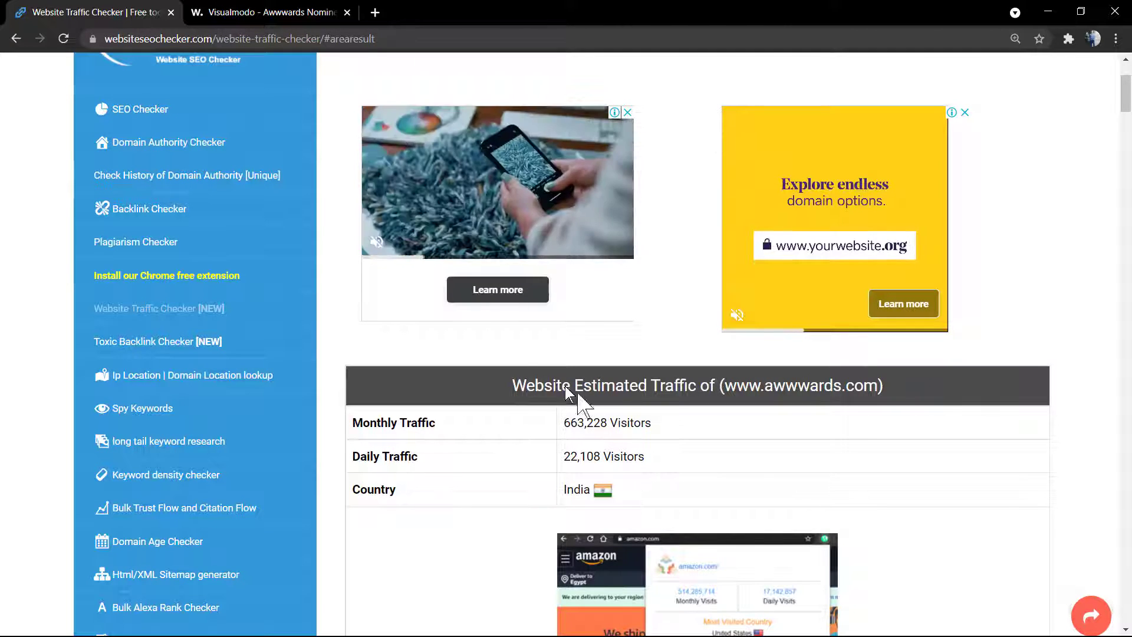
left_click(268, 17)
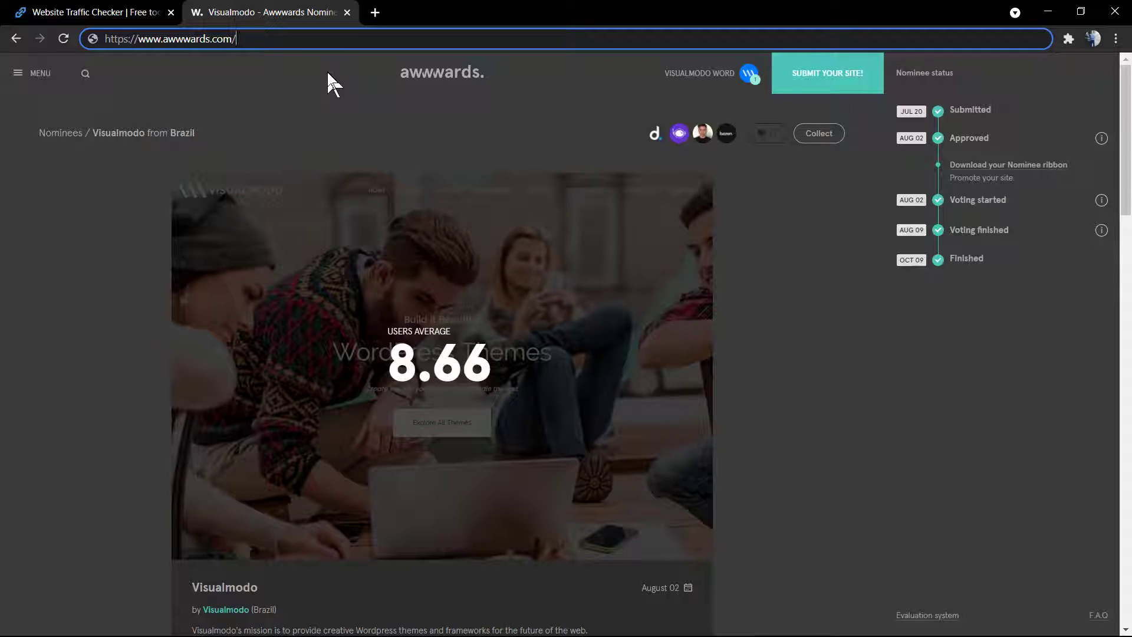
left_click(139, 13)
scroll(402, 153, "up", 3)
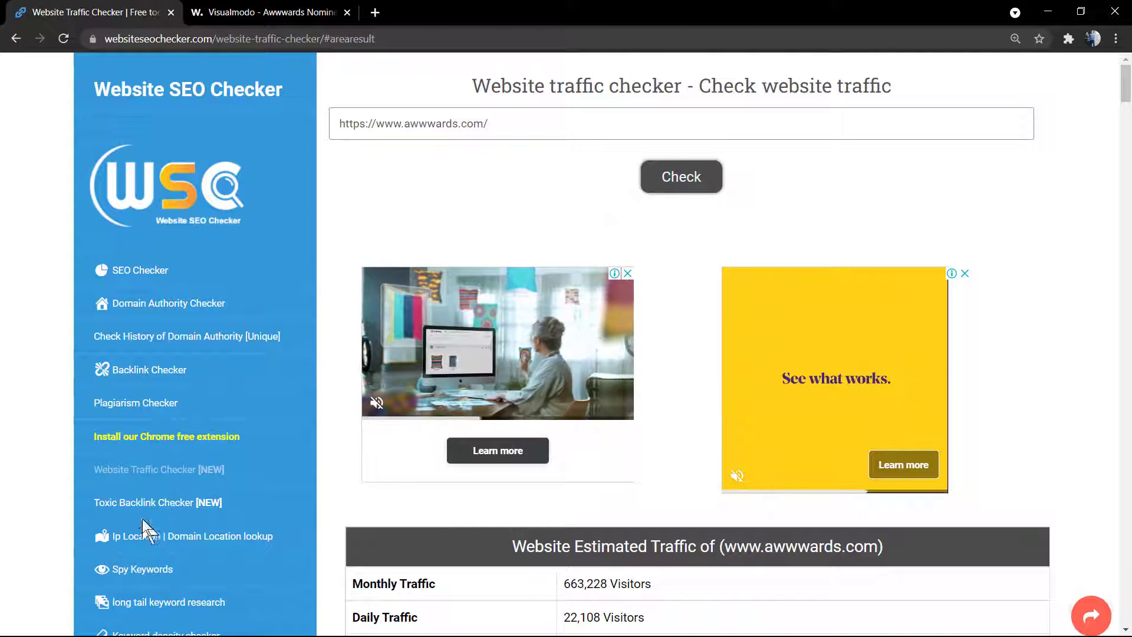
left_click(152, 501)
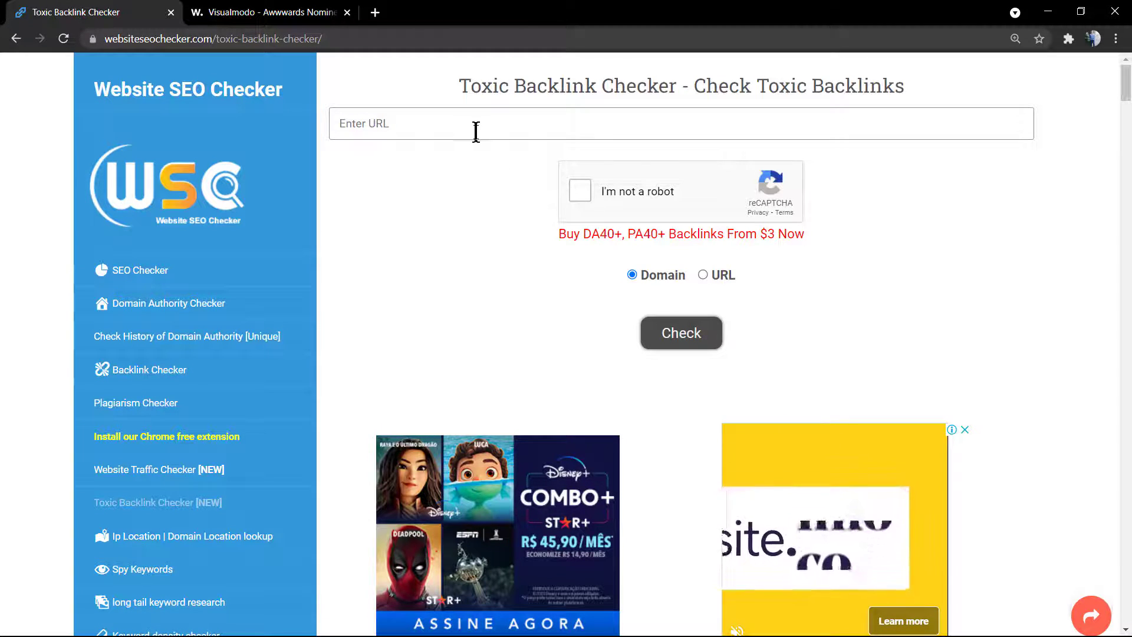
mouse_move(469, 89)
left_mouse_down()
mouse_move(949, 84)
mouse_move(457, 40)
left_mouse_up()
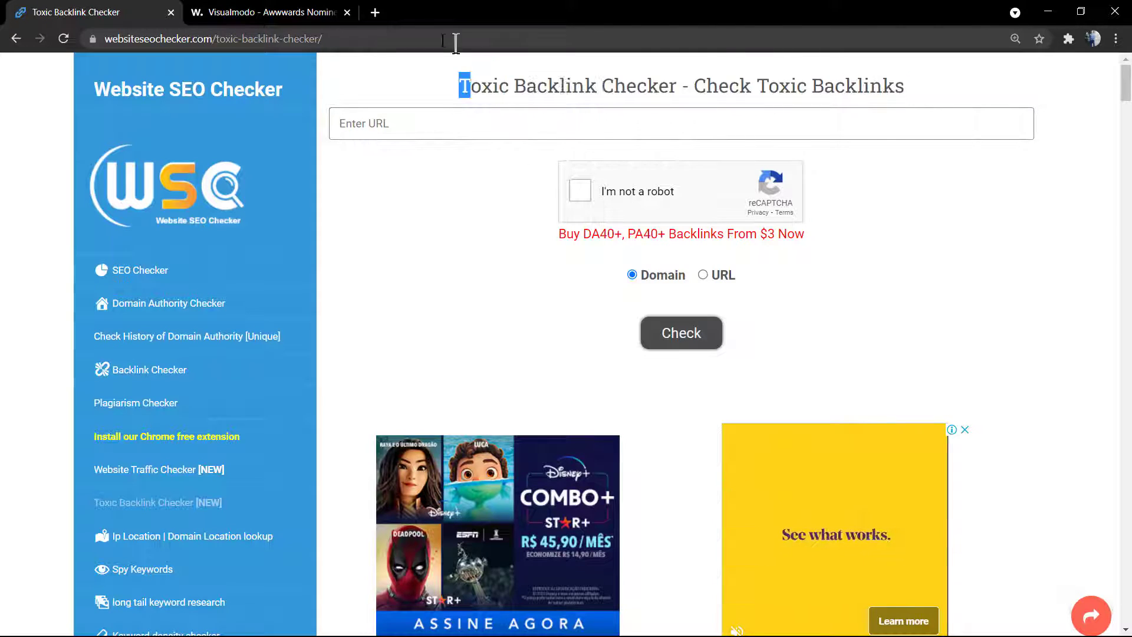
left_click(265, 19)
left_click(133, 13)
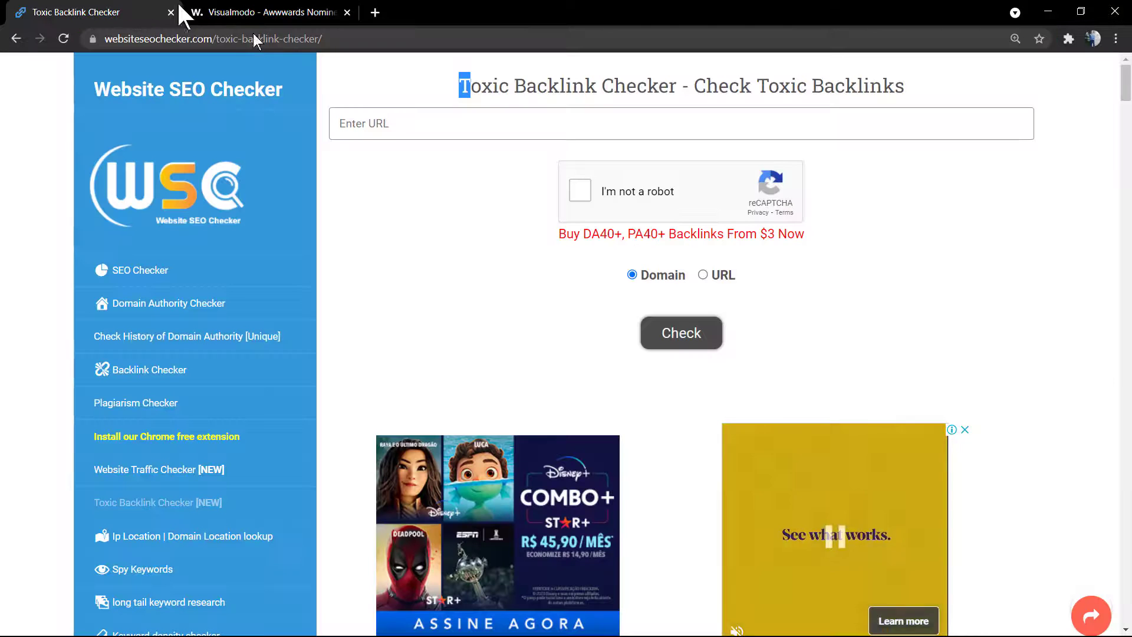
left_click(438, 133)
type("https://www.awwwards.com/")
left_click(584, 195)
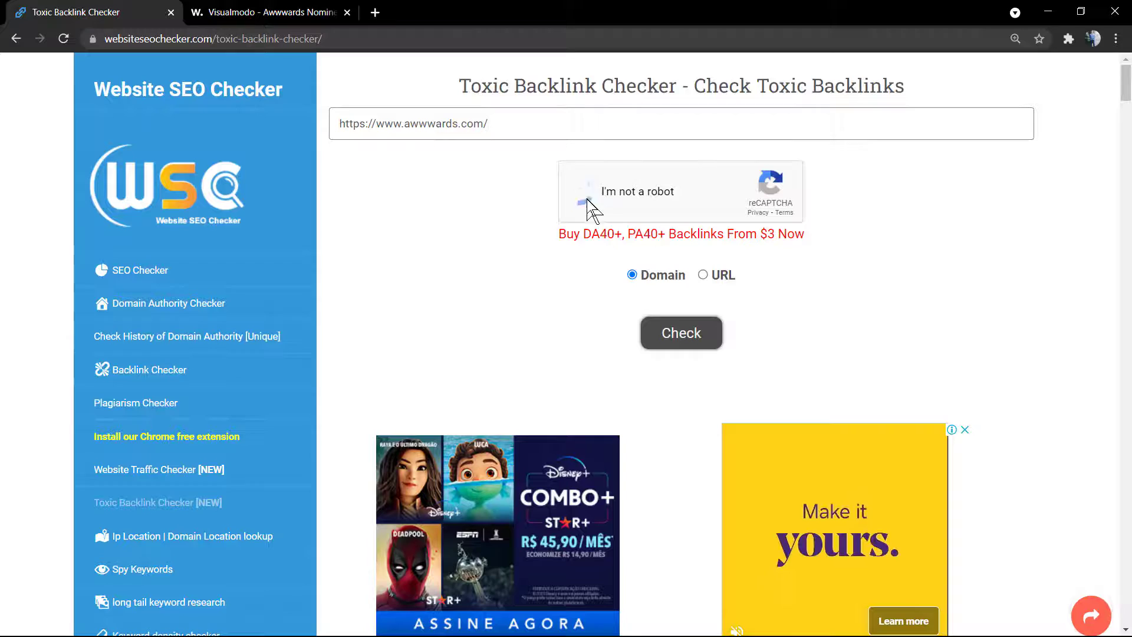
left_click(680, 342)
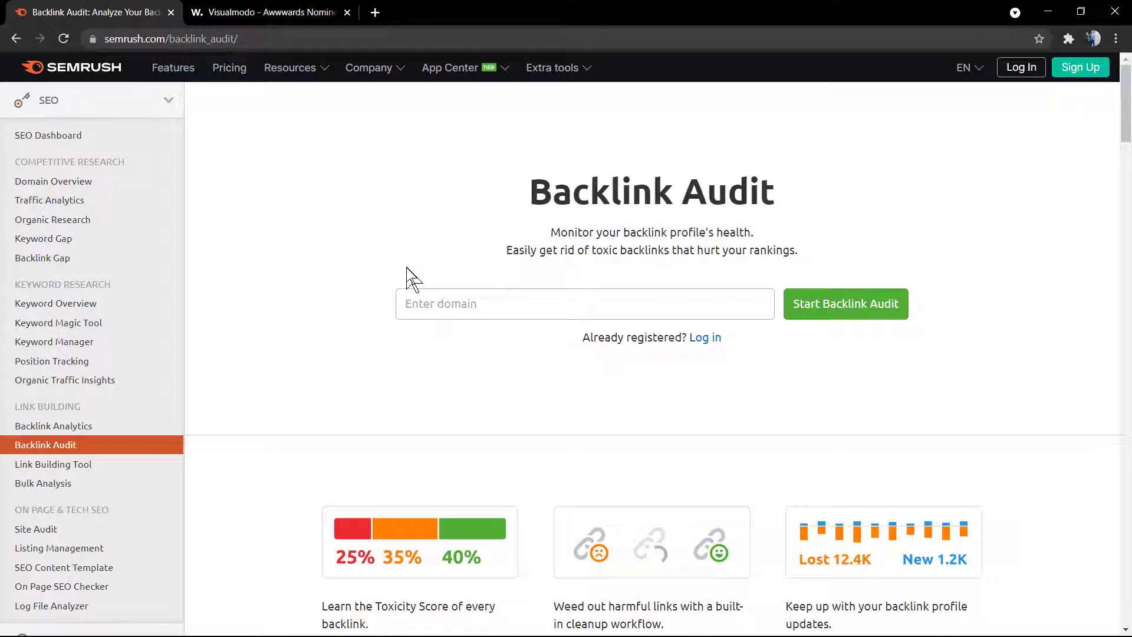
scroll(434, 362, "down", 1)
scroll(426, 366, "down", 1)
scroll(428, 364, "up", 2)
Go back from Semrush's Backlink Audit page to the Toxic Backlink Checker.
left_click(16, 39)
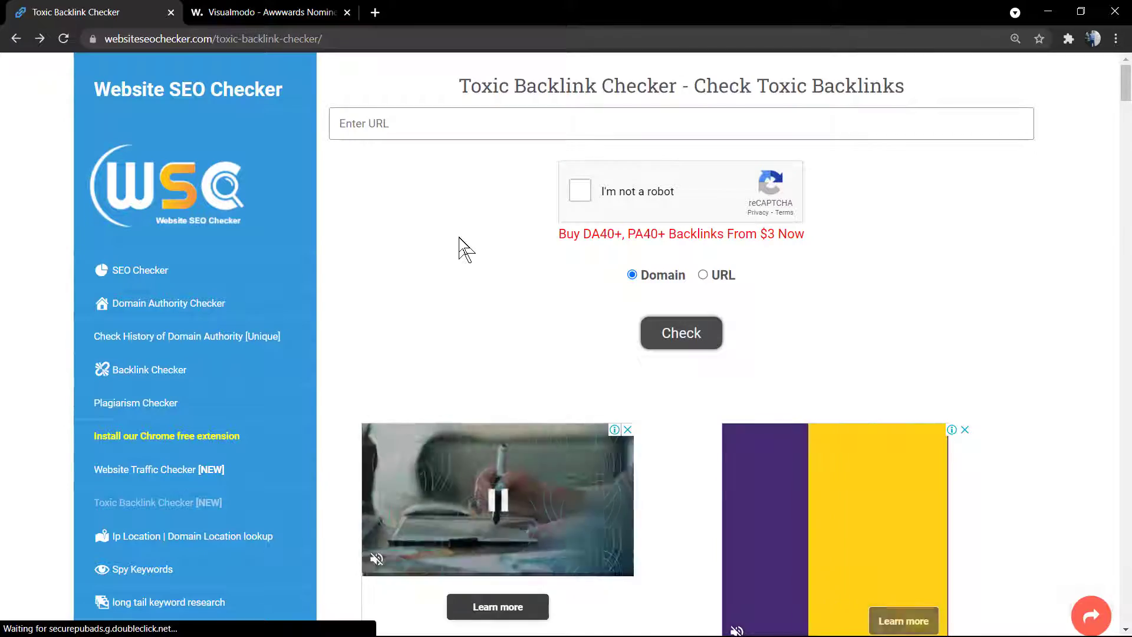
scroll(422, 256, "down", 1)
scroll(416, 258, "down", 3)
scroll(372, 275, "down", 2)
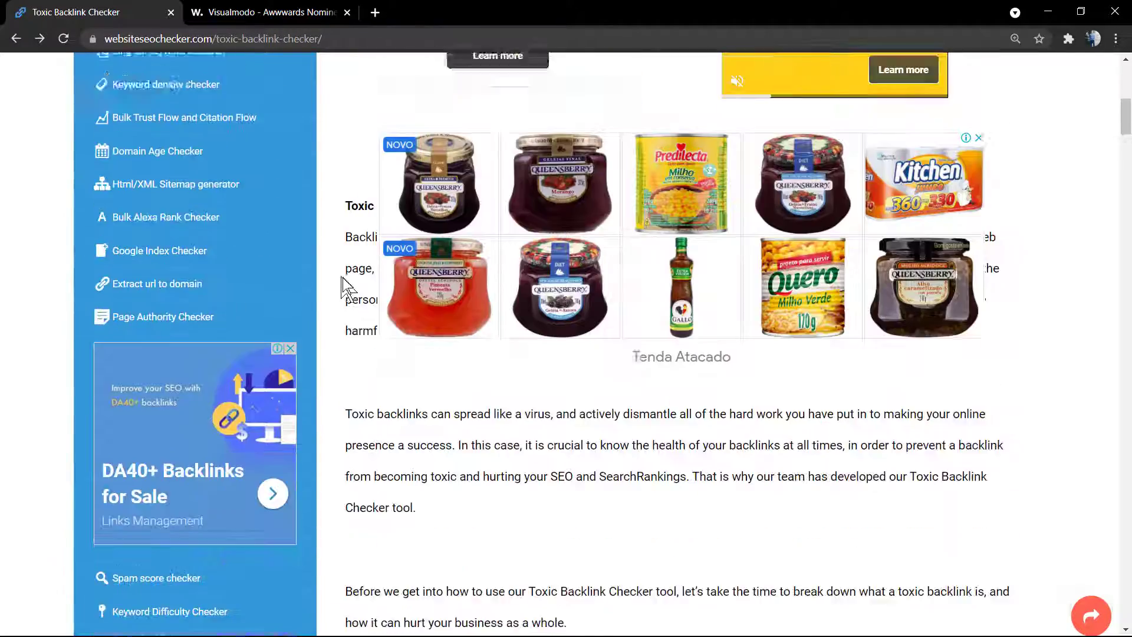
scroll(355, 306, "down", 2)
scroll(265, 337, "up", 4)
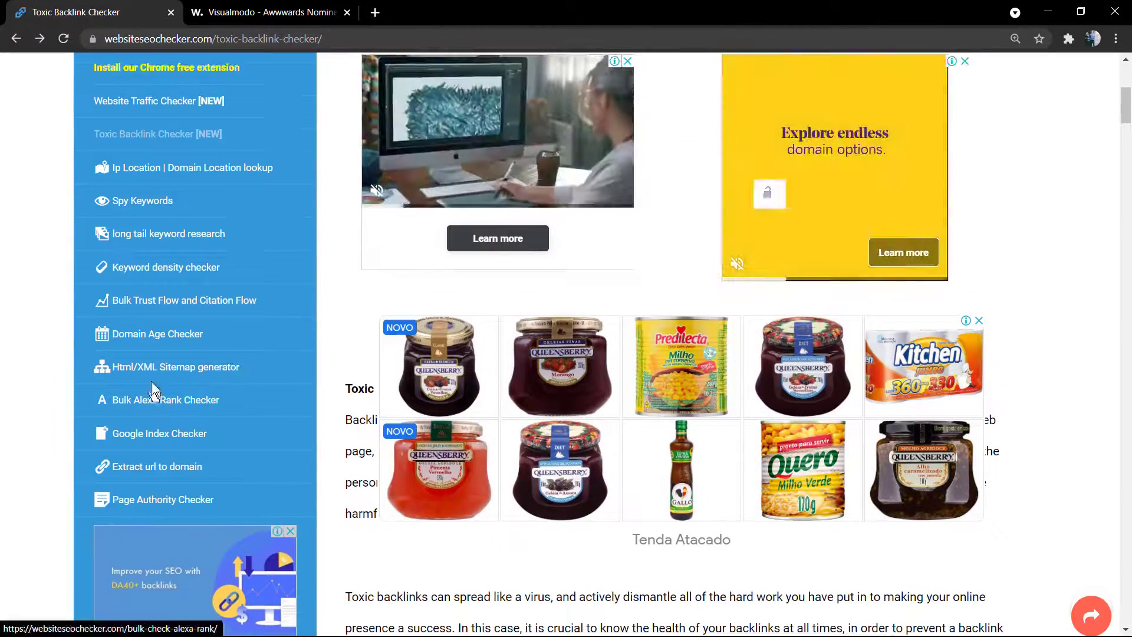
scroll(150, 382, "up", 2)
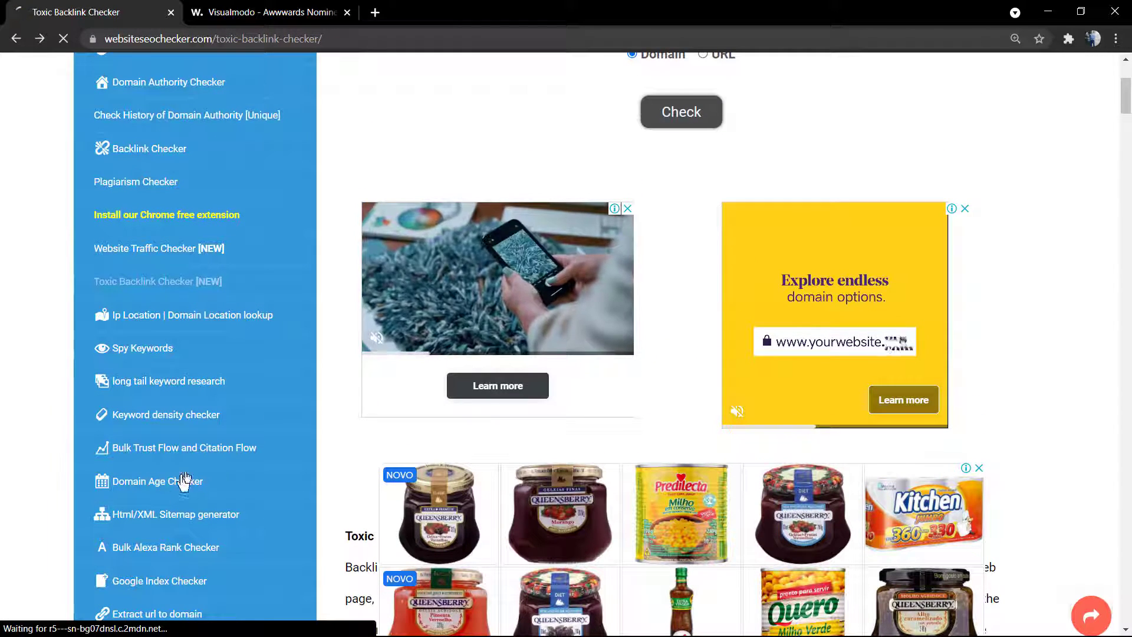
left_click(183, 480)
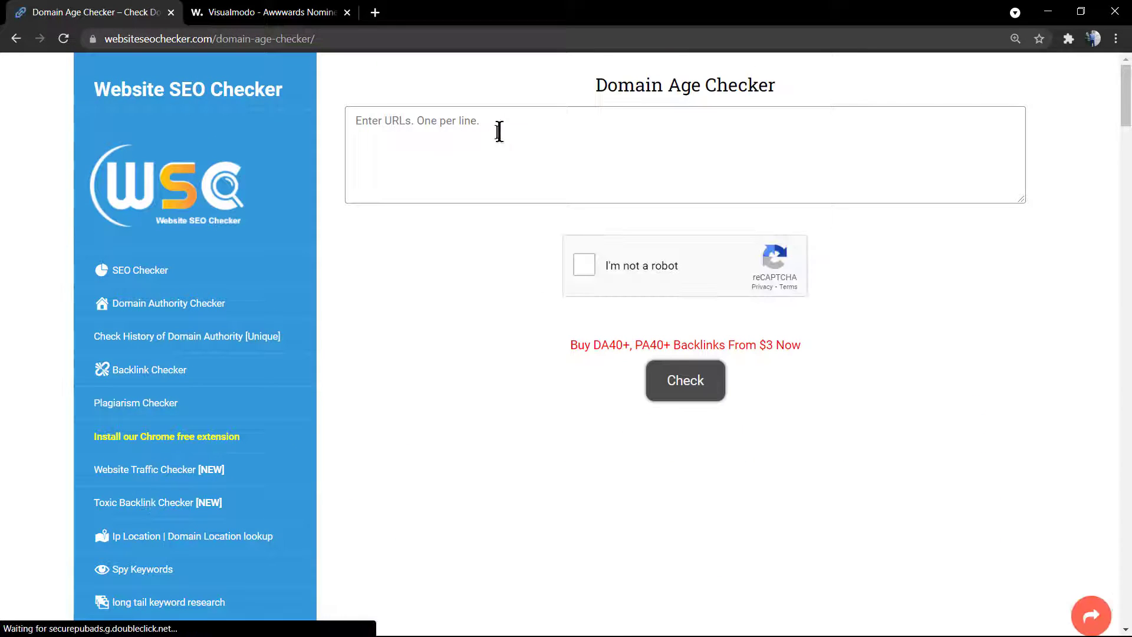
type("https://www.awwwards.com/")
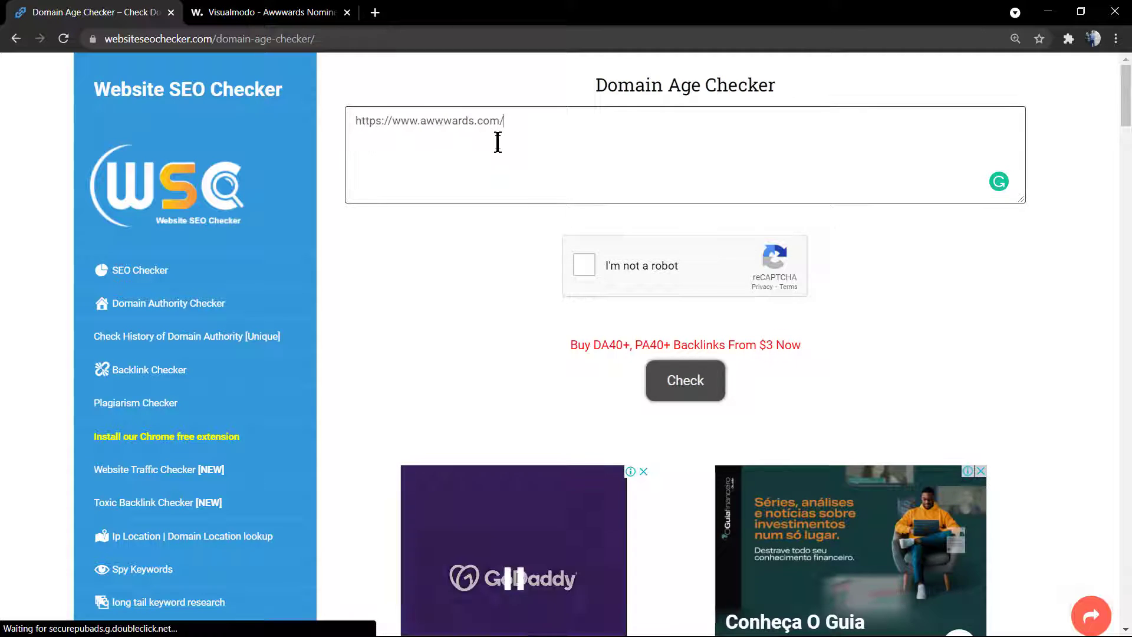
left_click(584, 266)
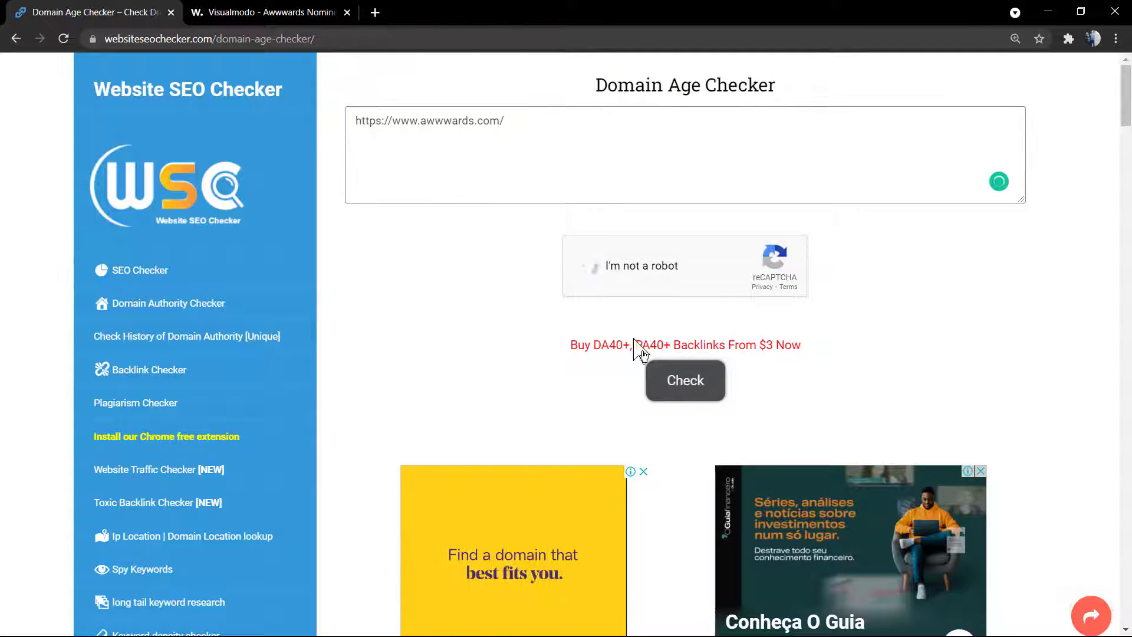
Run the domain age check for awwwards.com, showing DA 70, PA 66 and age 10Y 356D.
left_click(681, 400)
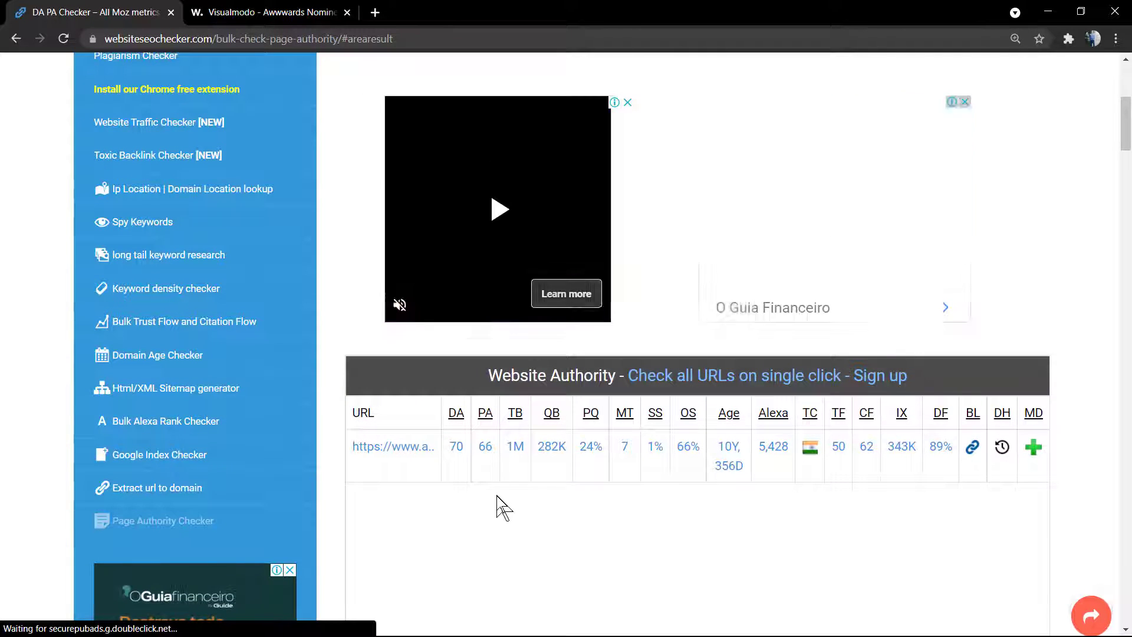
scroll(502, 507, "up", 4)
scroll(496, 496, "down", 5)
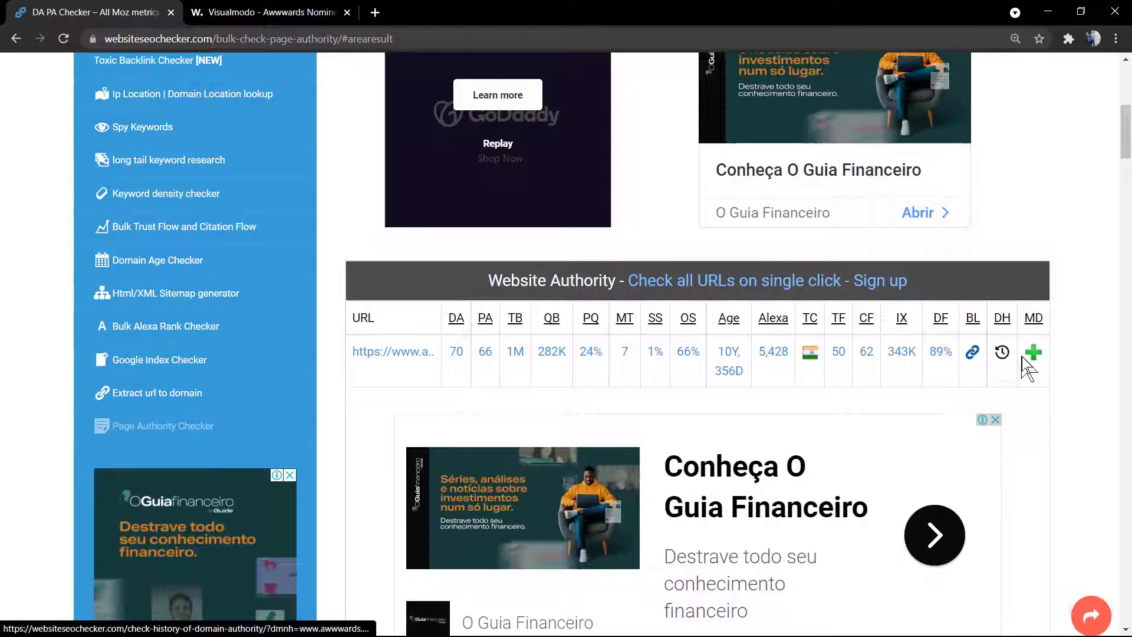
scroll(545, 341, "up", 5)
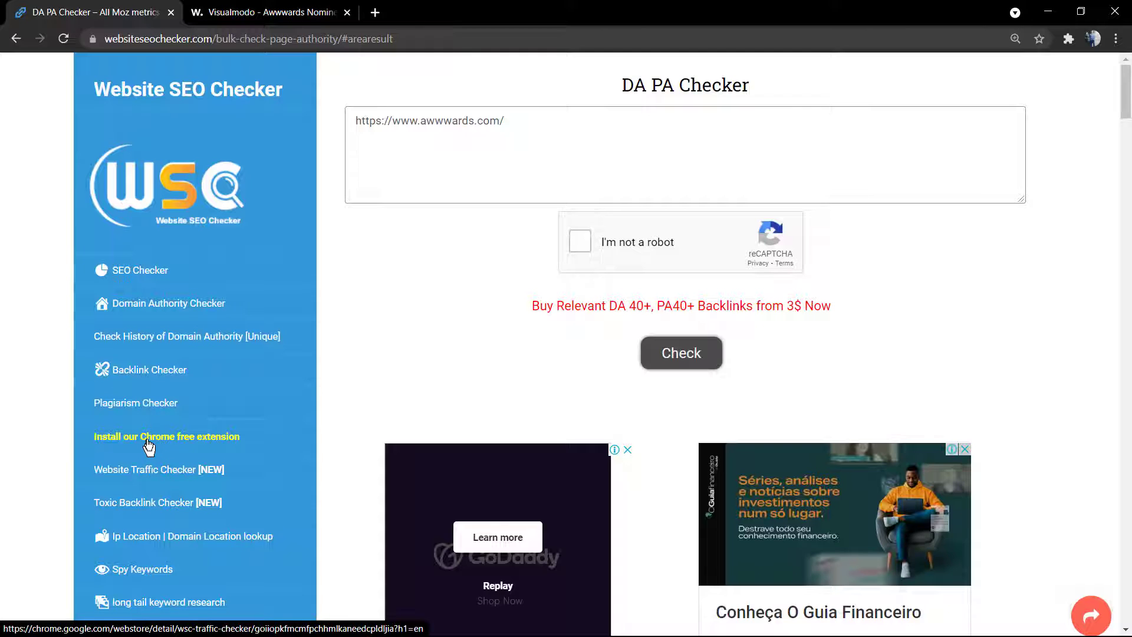
scroll(151, 292, "down", 2)
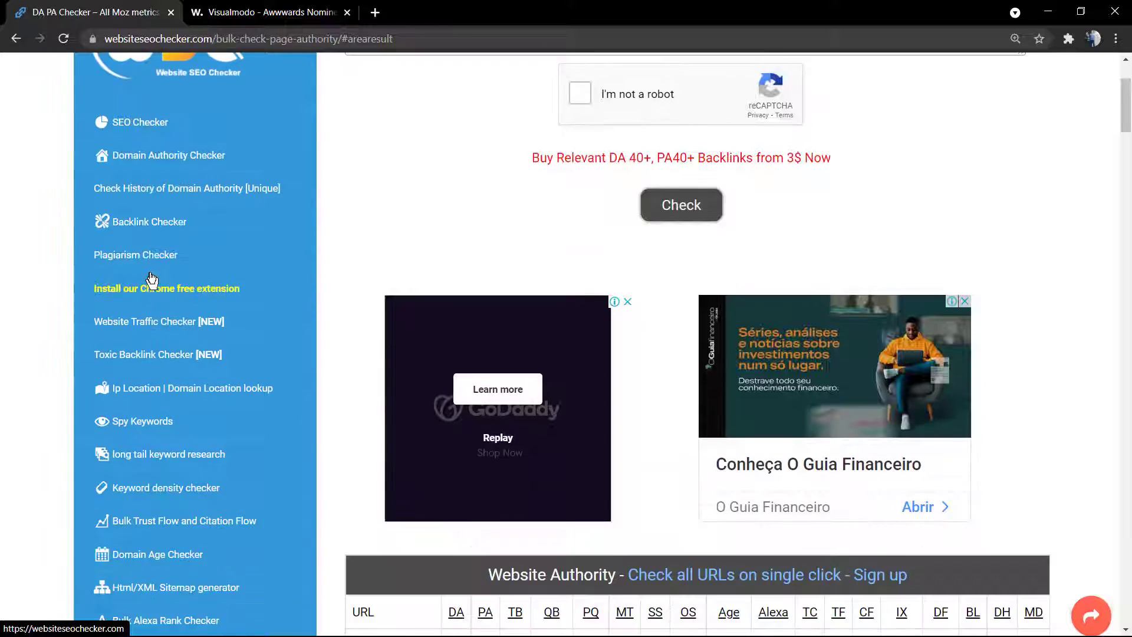
scroll(151, 305, "up", 1)
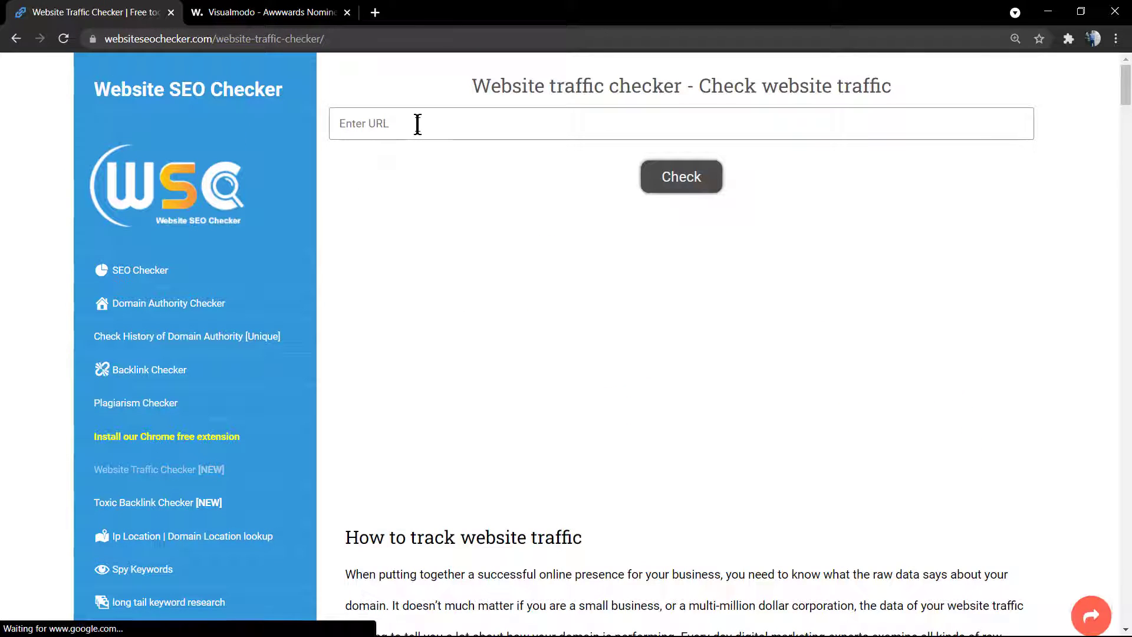
left_click(417, 125)
left_click(416, 94)
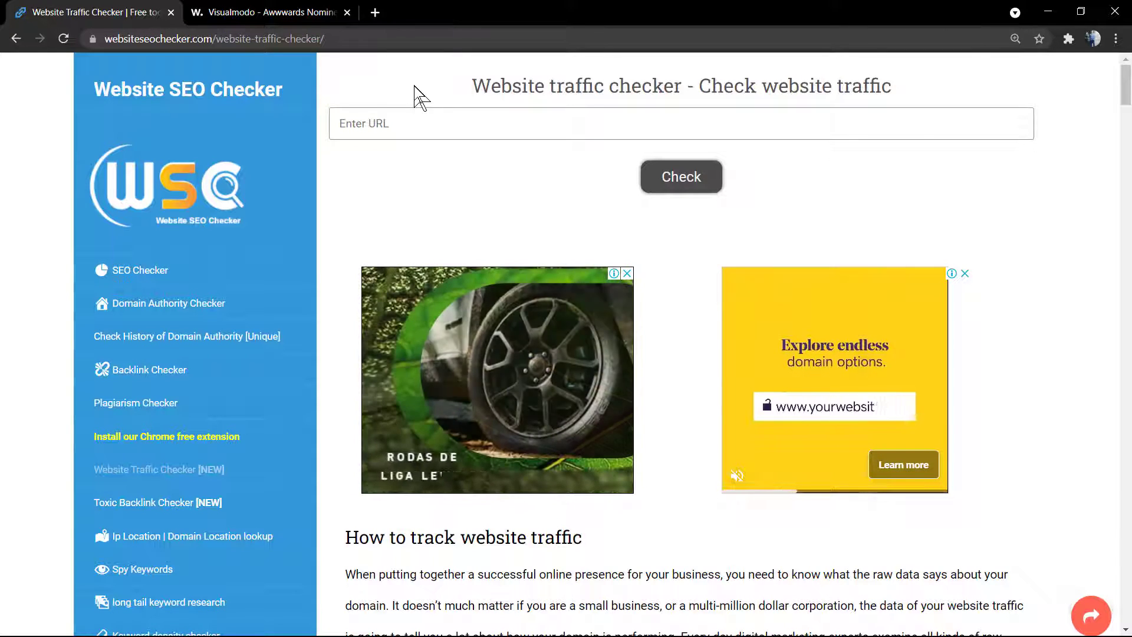
left_click(463, 119)
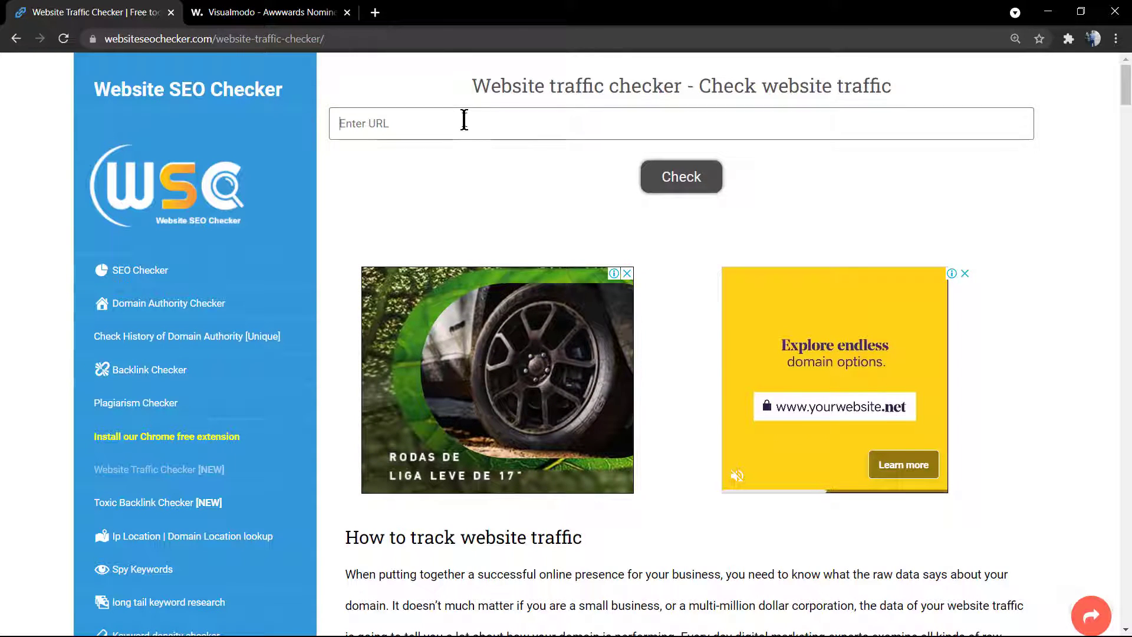
type("https://www.awwwards.com/")
left_click(681, 174)
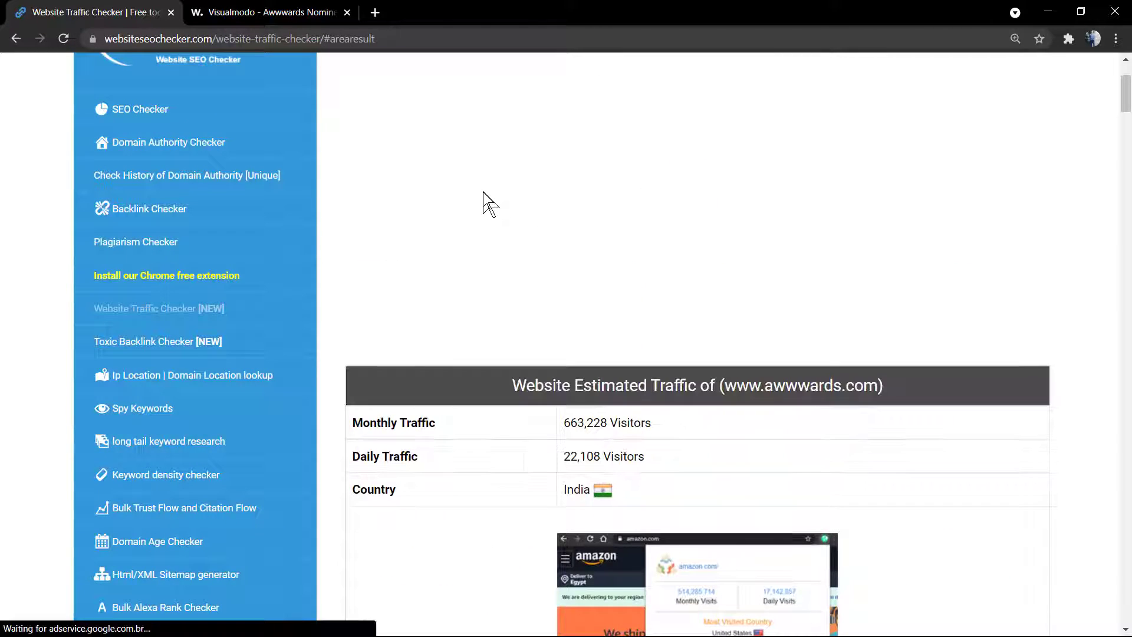
scroll(424, 279, "down", 4)
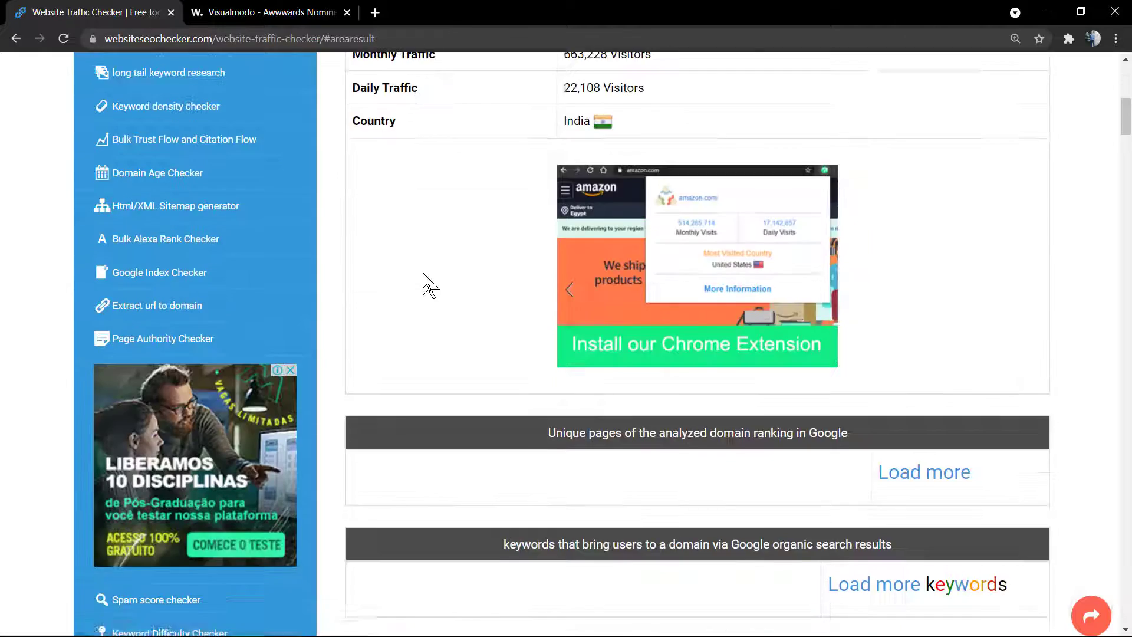
scroll(429, 284, "down", 5)
scroll(424, 275, "up", 5)
scroll(423, 272, "up", 6)
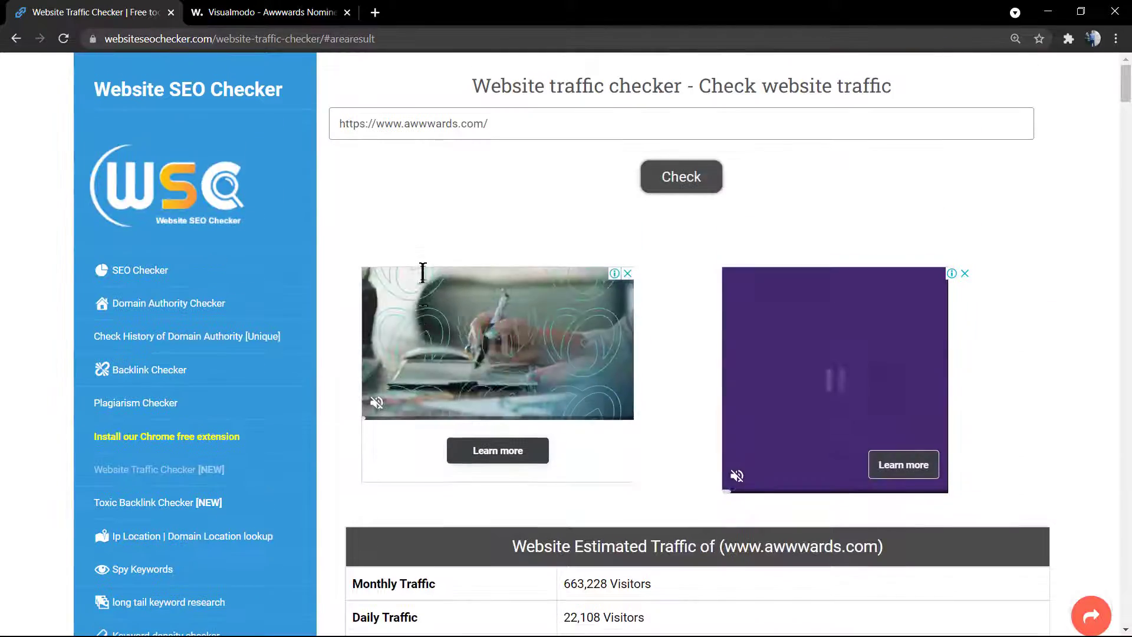